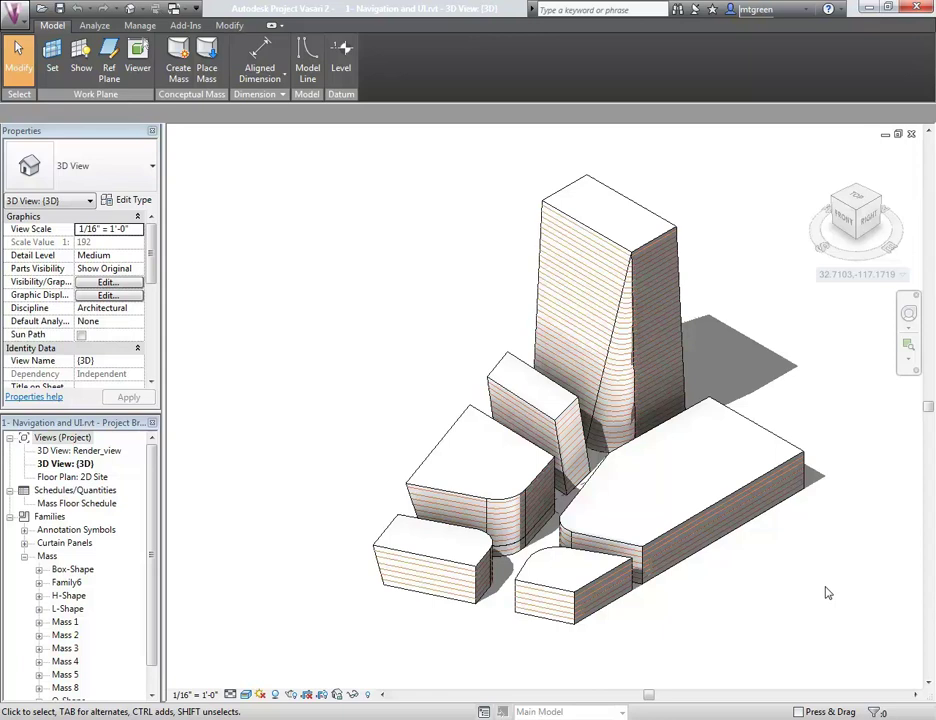
- Pan the tower massing view slightly left, then orbit down to a lower, more frontal angle
middle_drag(784, 559, 720, 520)
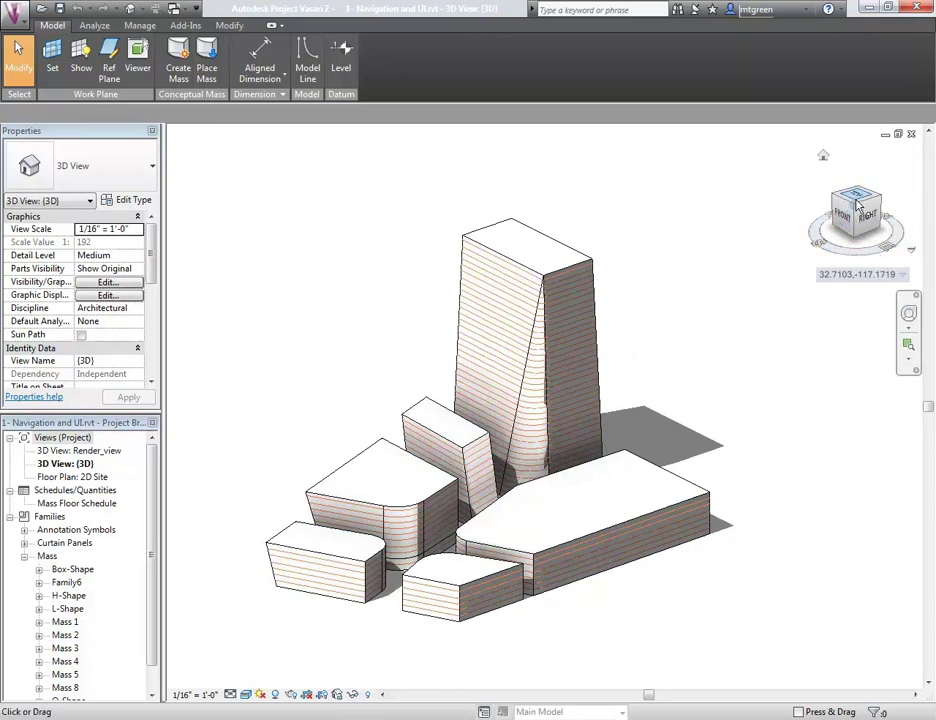
mouse_move(857, 205)
mouse_down()
mouse_move(830, 211)
mouse_move(852, 203)
mouse_up()
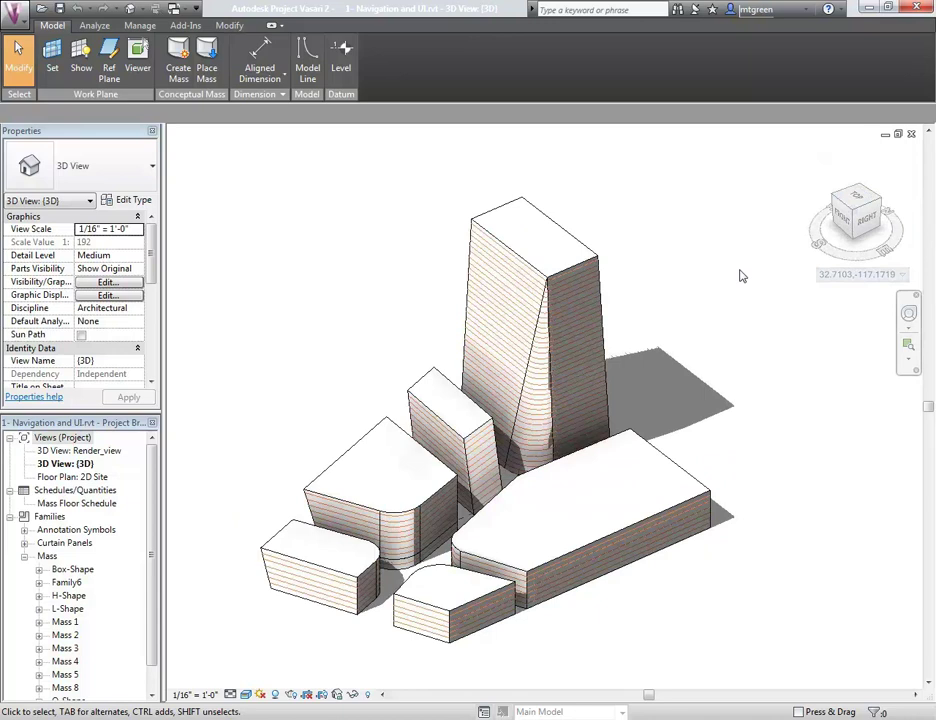
shift+middle_drag(742, 275, 708, 205)
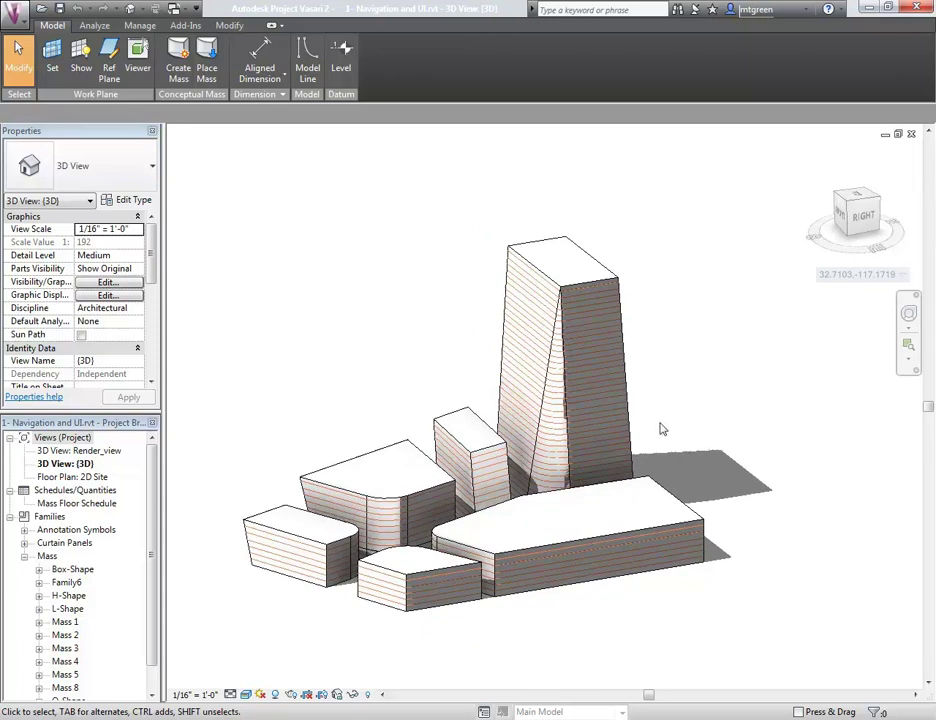
- Zoom out and back in, then turn the model to the RIGHT elevation on the ViewCube
scroll(659, 428, down, 3)
scroll(659, 428, up, 5)
scroll(660, 426, down, 4)
scroll(660, 426, up, 2)
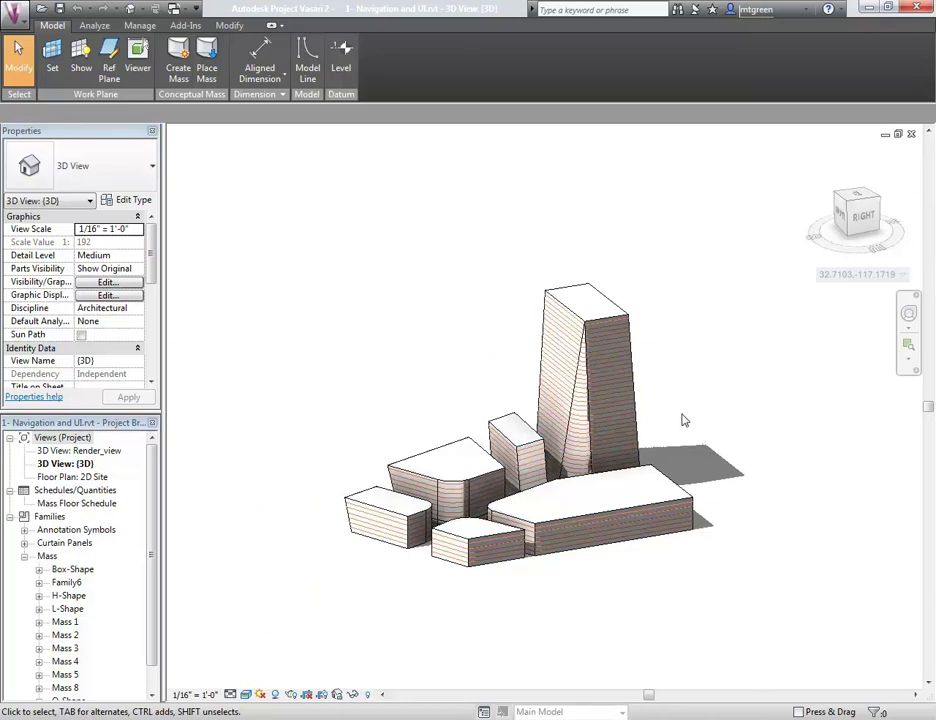
click(862, 219)
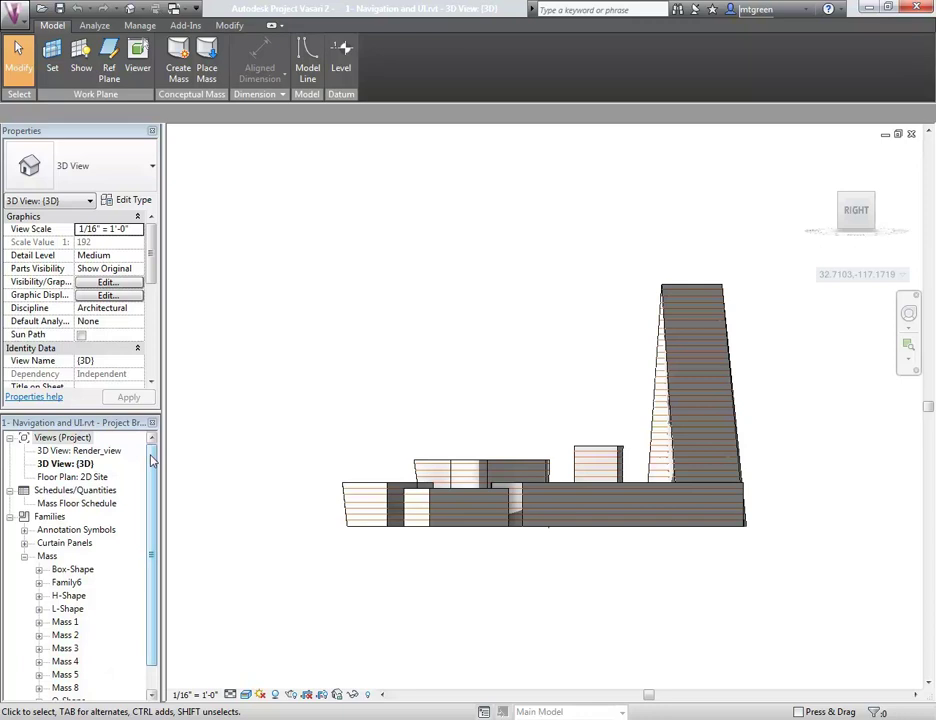
- Select Views (Project) and collapse the Families and Schedules/Quantities groups in the Project Browser
scroll(90, 507, down, 1)
scroll(160, 455, up, 1)
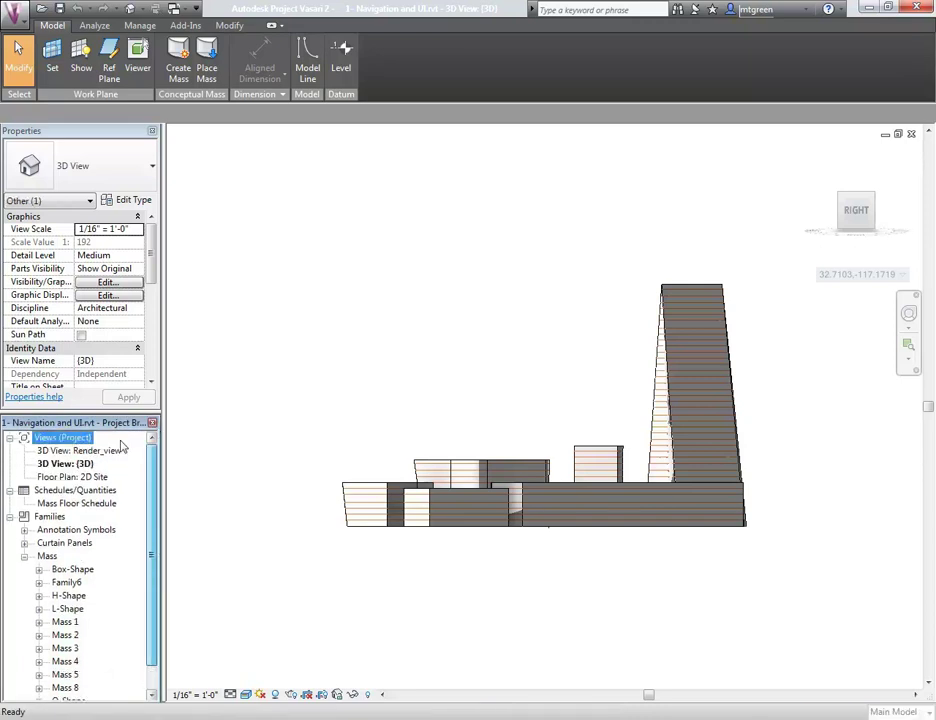
click(90, 439)
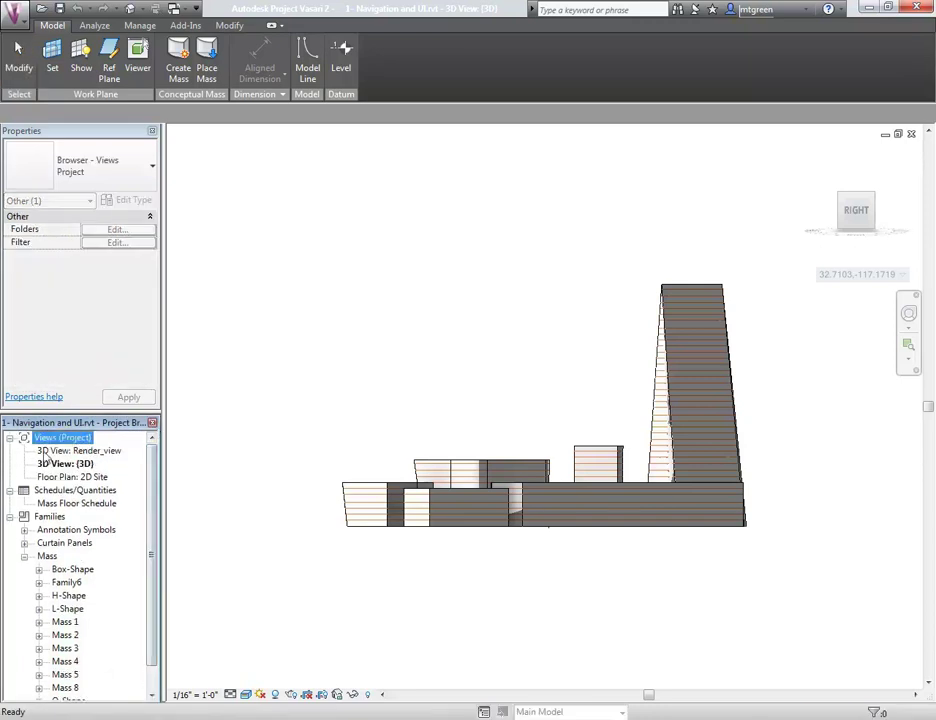
click(10, 516)
click(10, 490)
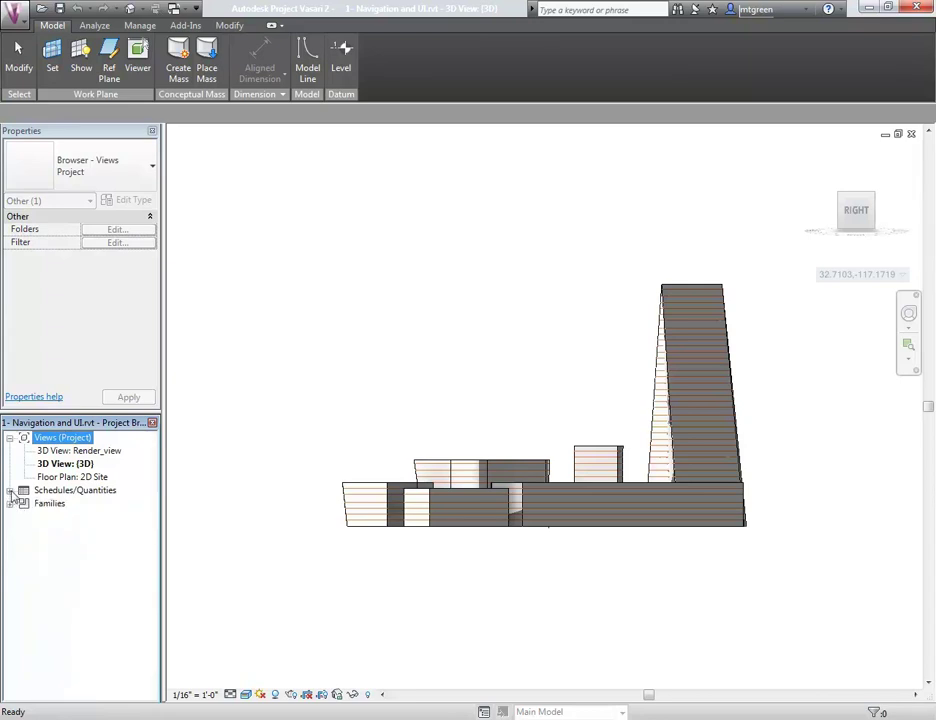
- Open the Render_view 3D view, then switch back to the {3D} view
click(63, 453)
double_click(63, 452)
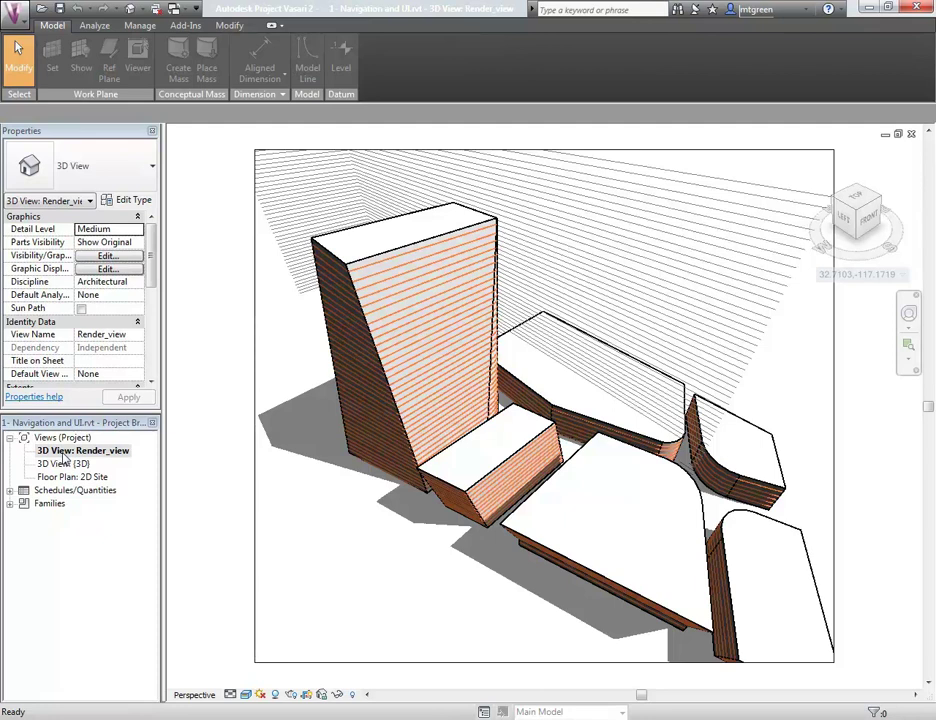
double_click(82, 465)
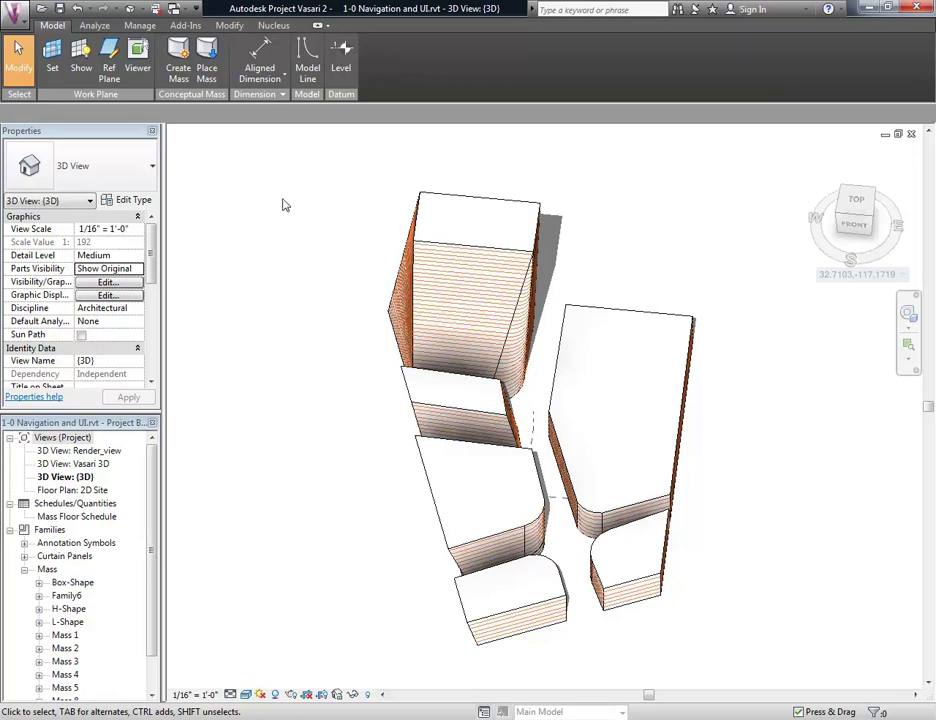
- Create a new perspective 3D view from the Manage tab and orbit around the masses
click(148, 26)
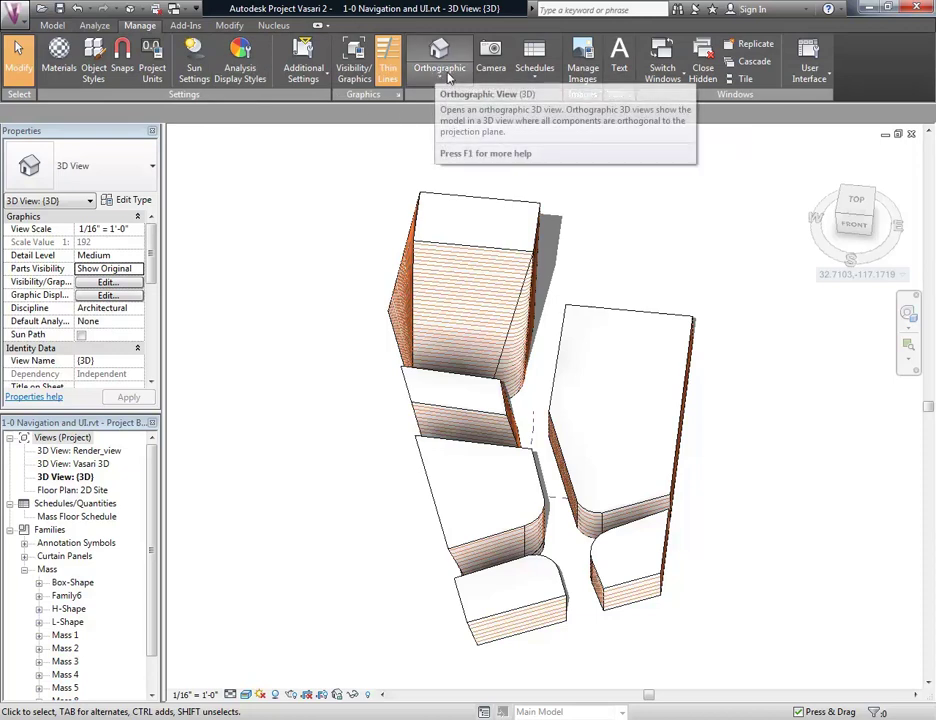
click(447, 78)
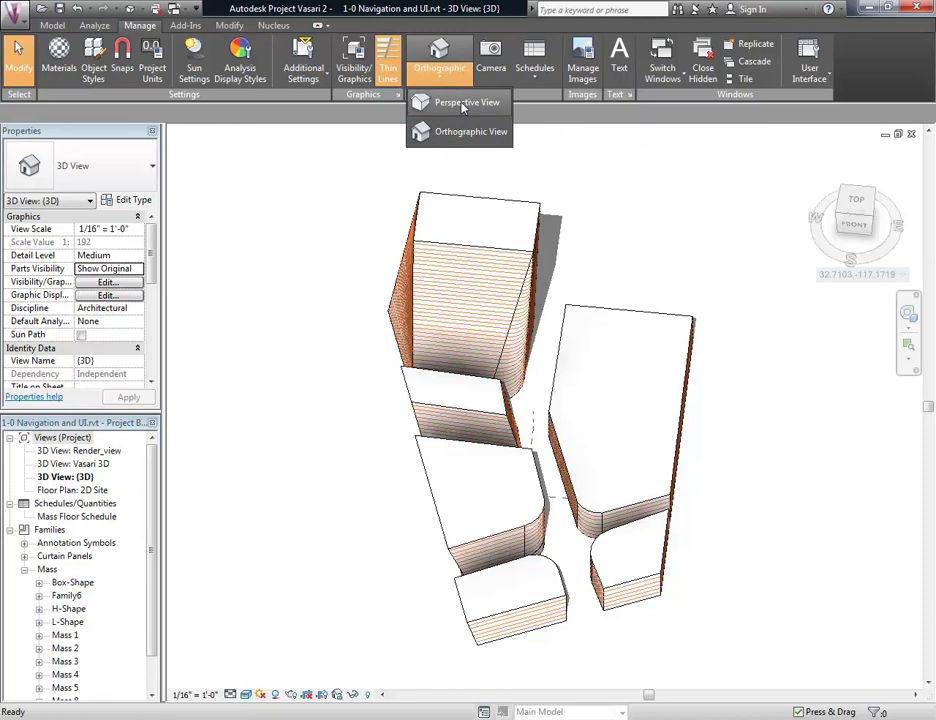
click(462, 104)
shift+middle_drag(676, 376, 560, 324)
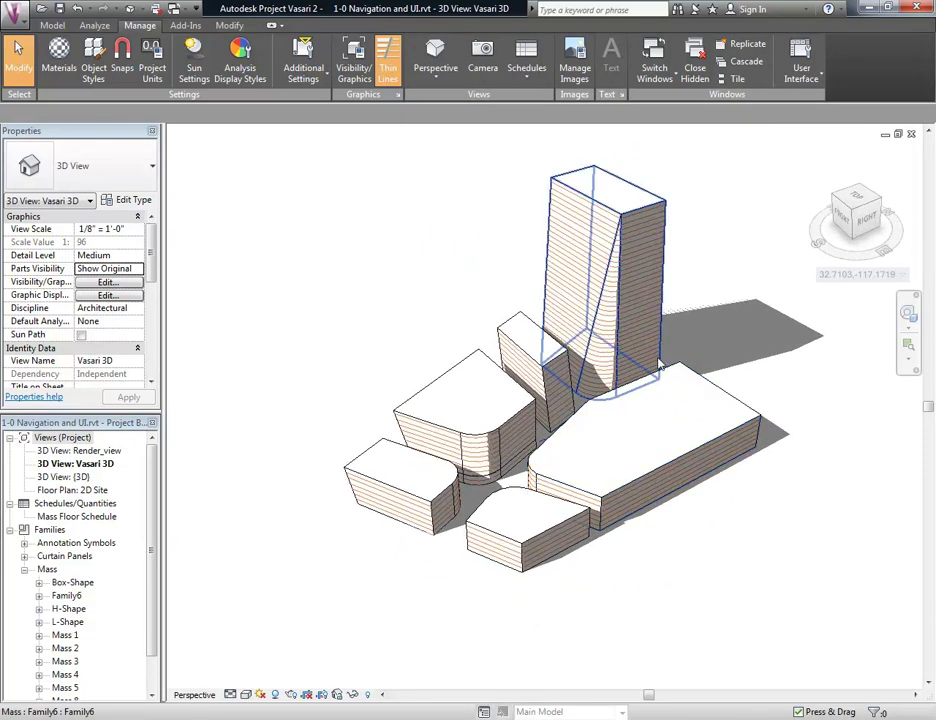
- Edit the large base mass in place and orbit closely around one of its corner vertices
click(640, 400)
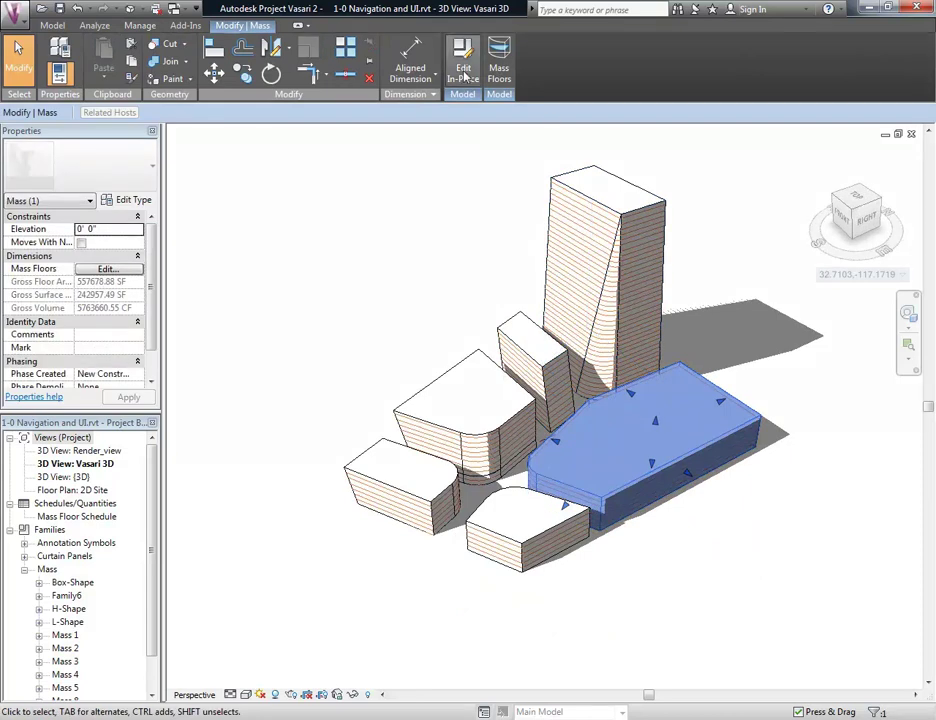
click(466, 72)
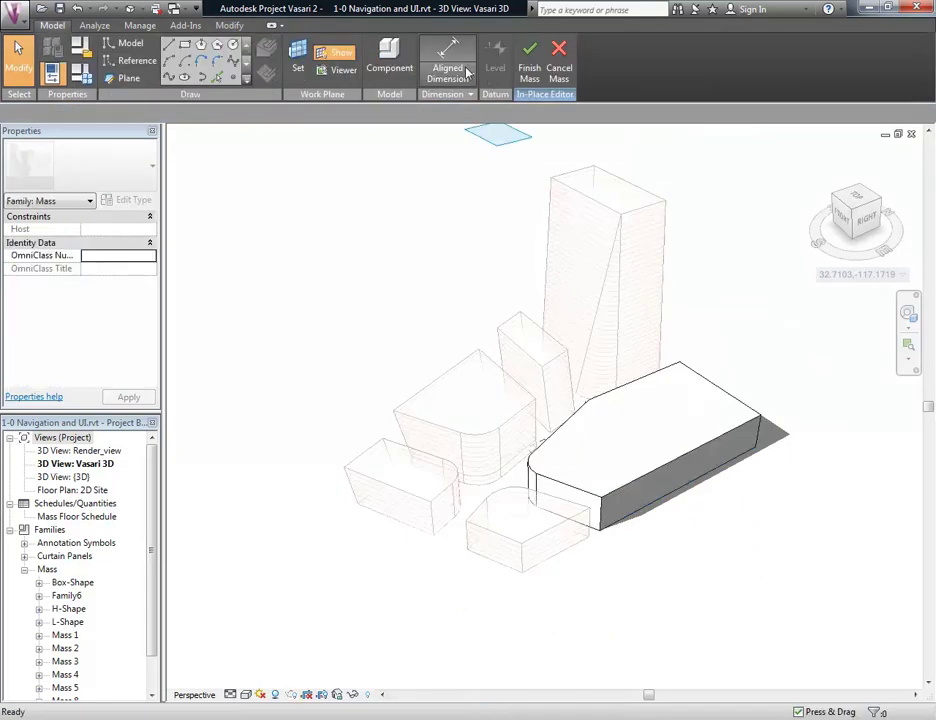
scroll(600, 410, up, 2)
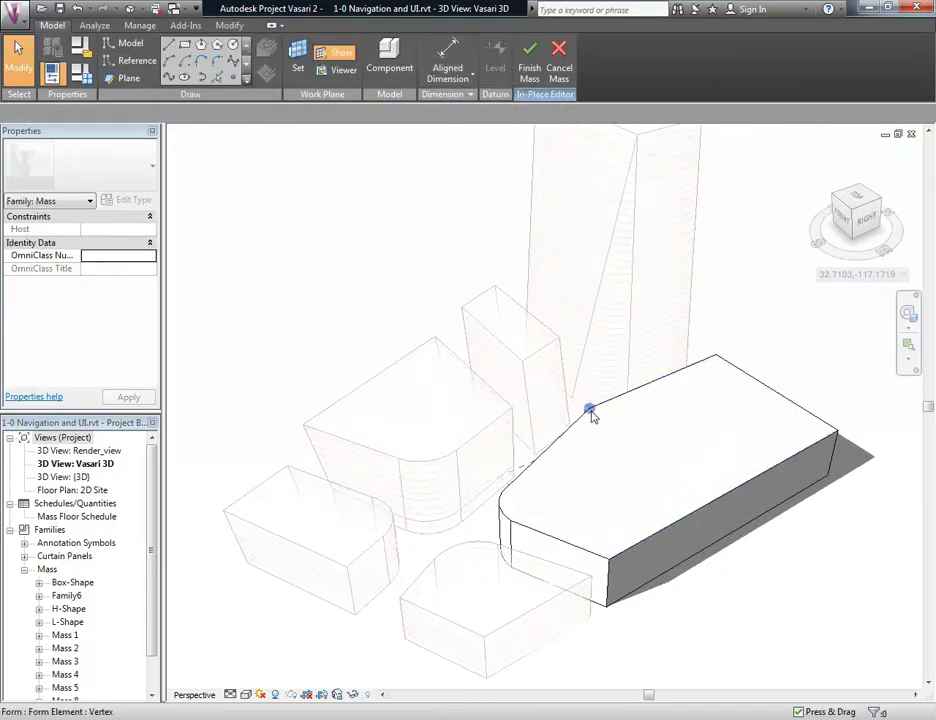
click(591, 409)
scroll(590, 420, up, 3)
middle_drag(588, 430, 870, 545)
shift+middle_drag(600, 450, 462, 500)
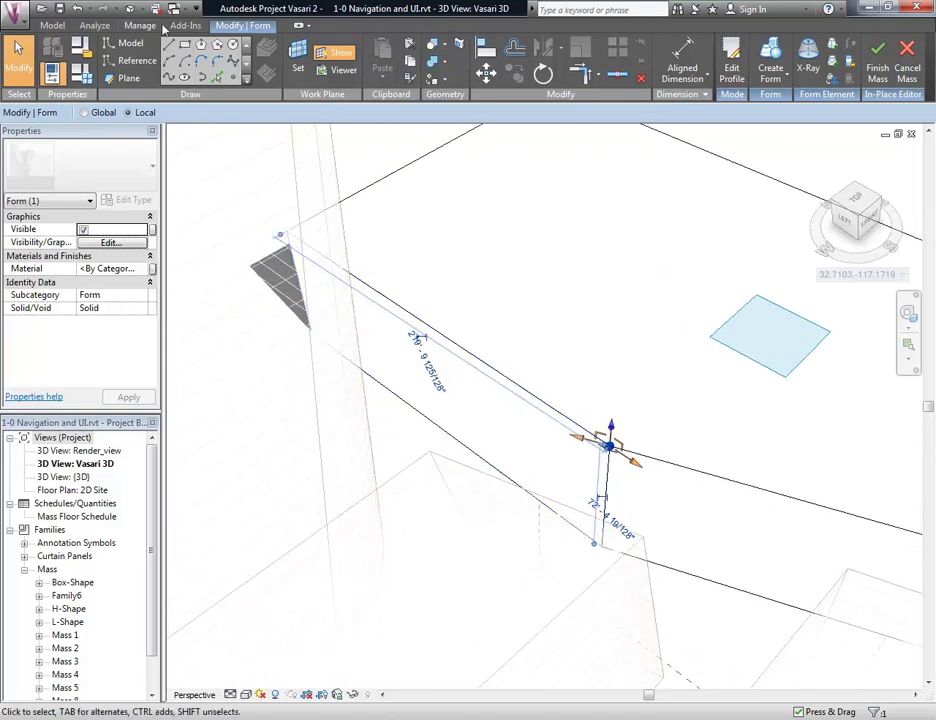
- Switch the 3D view from perspective to orthographic
click(128, 25)
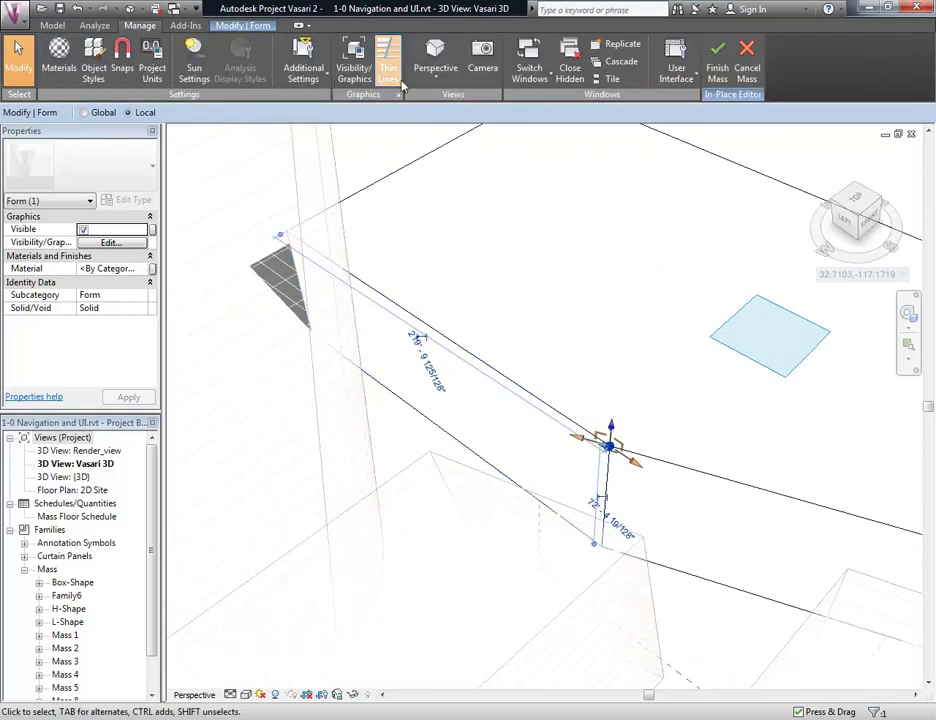
click(435, 72)
click(449, 141)
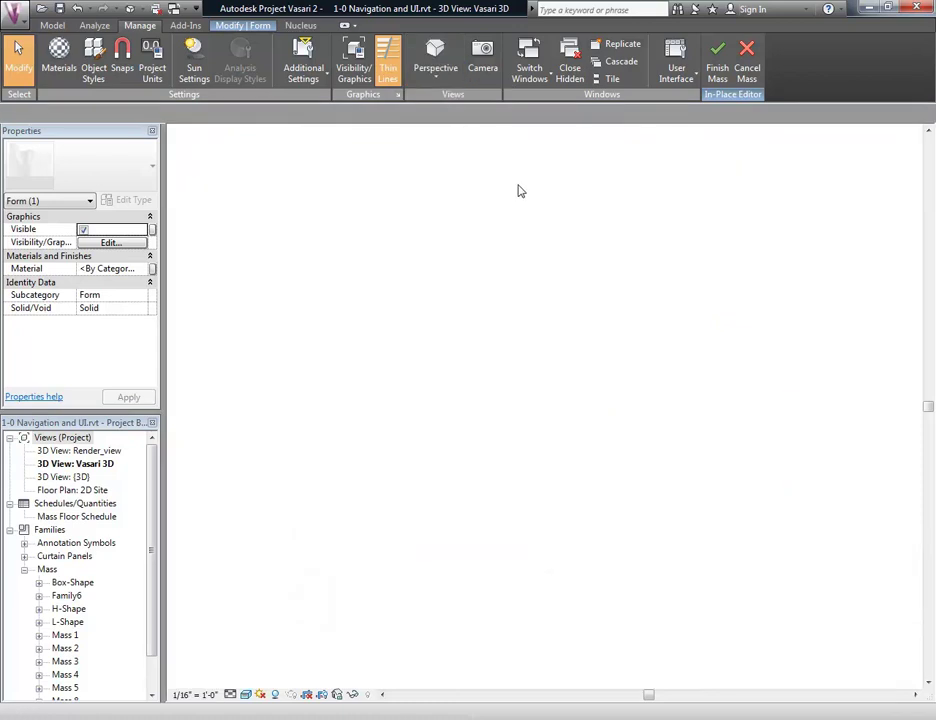
- Finish the in-place mass, view the 2D Site floor plan, then return to {3D}
click(726, 66)
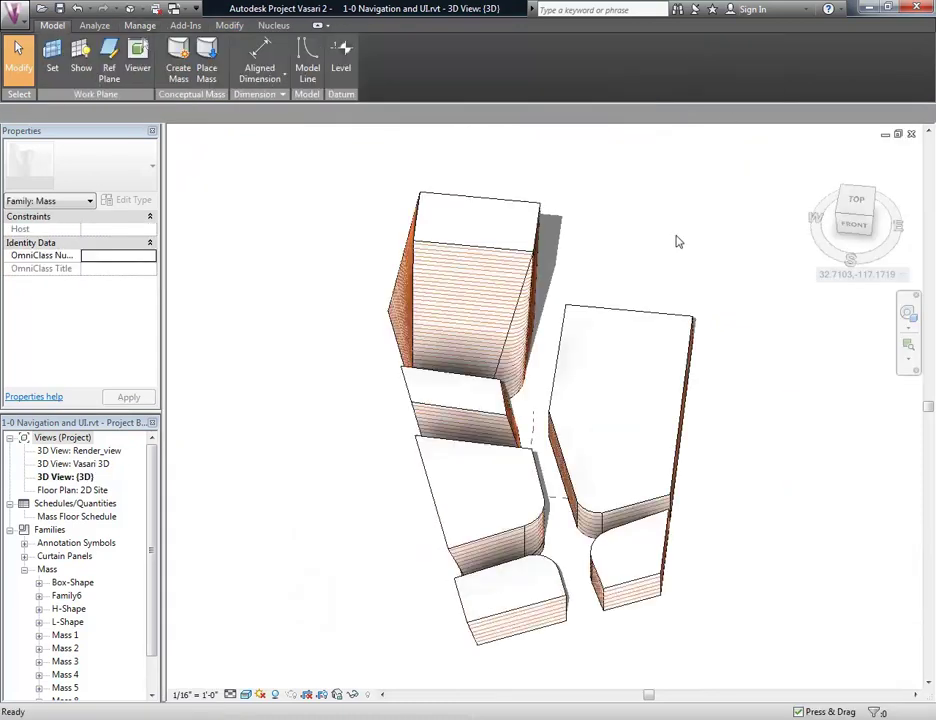
click(855, 213)
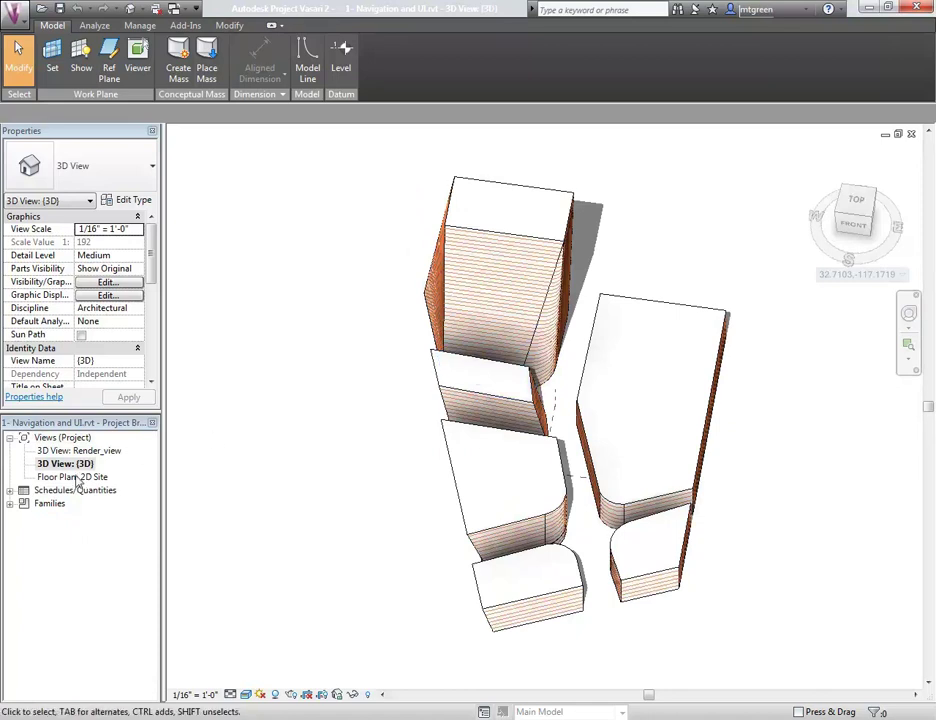
double_click(82, 478)
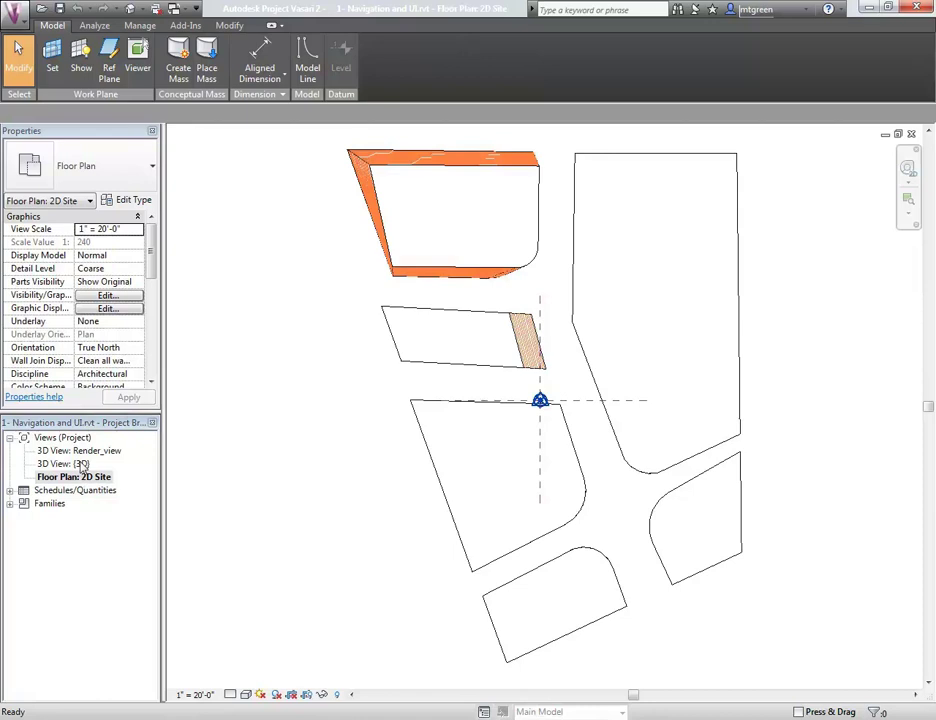
double_click(78, 464)
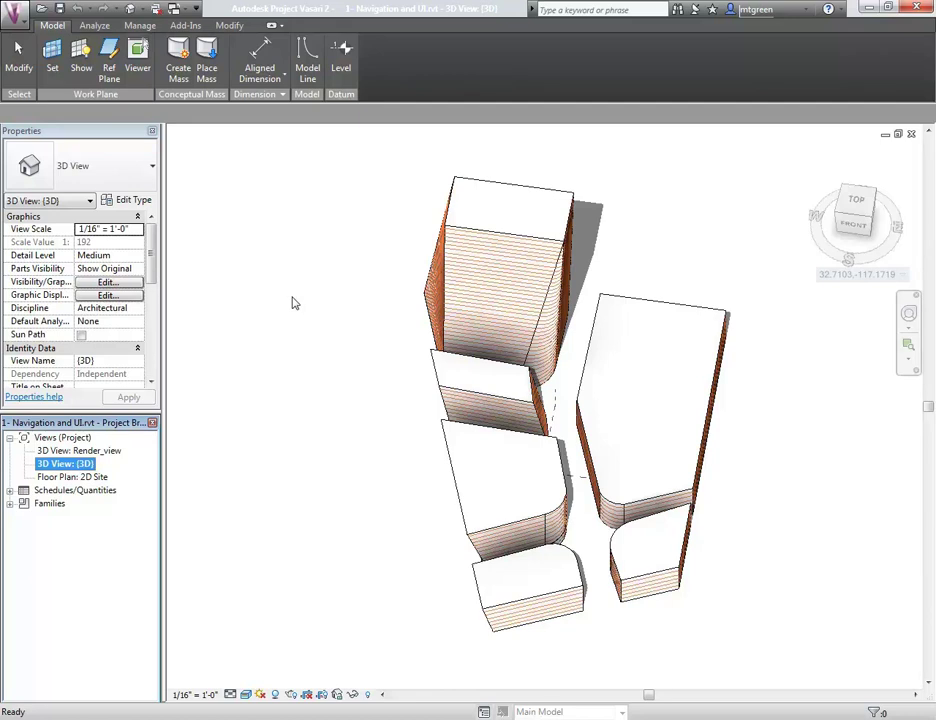
key(w)
key(t)
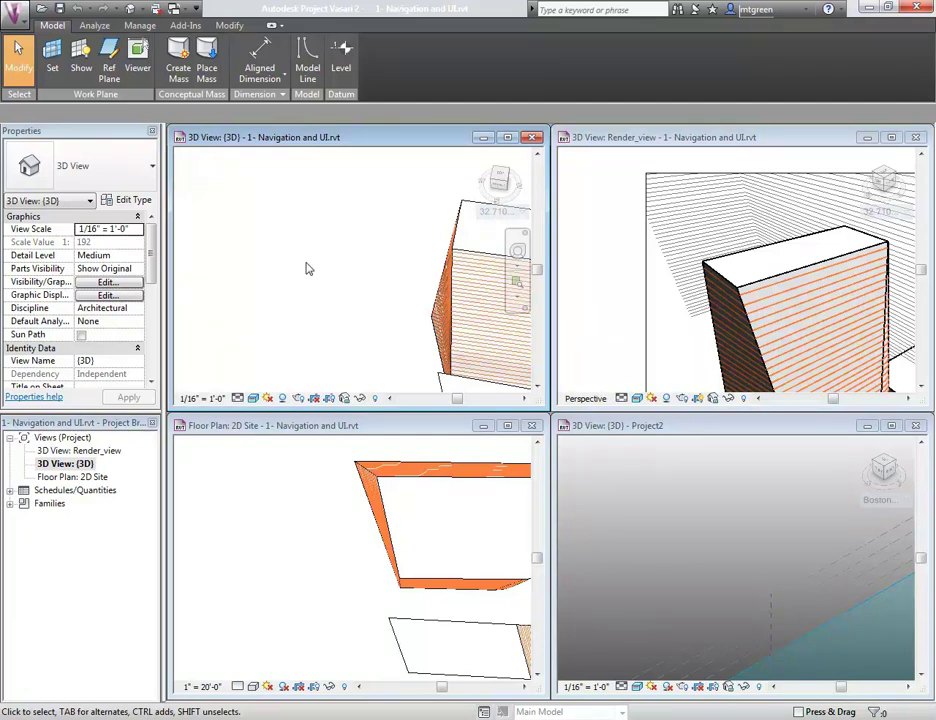
click(507, 137)
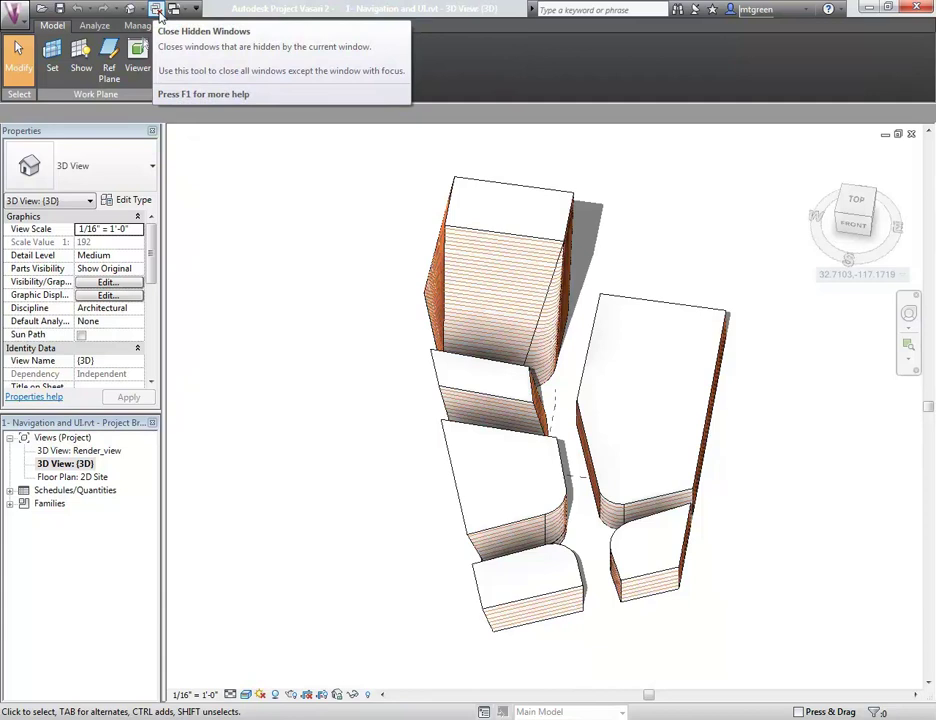
- Switch to the Project2 3D view from the open-window list and orbit back to a standard angle
click(175, 9)
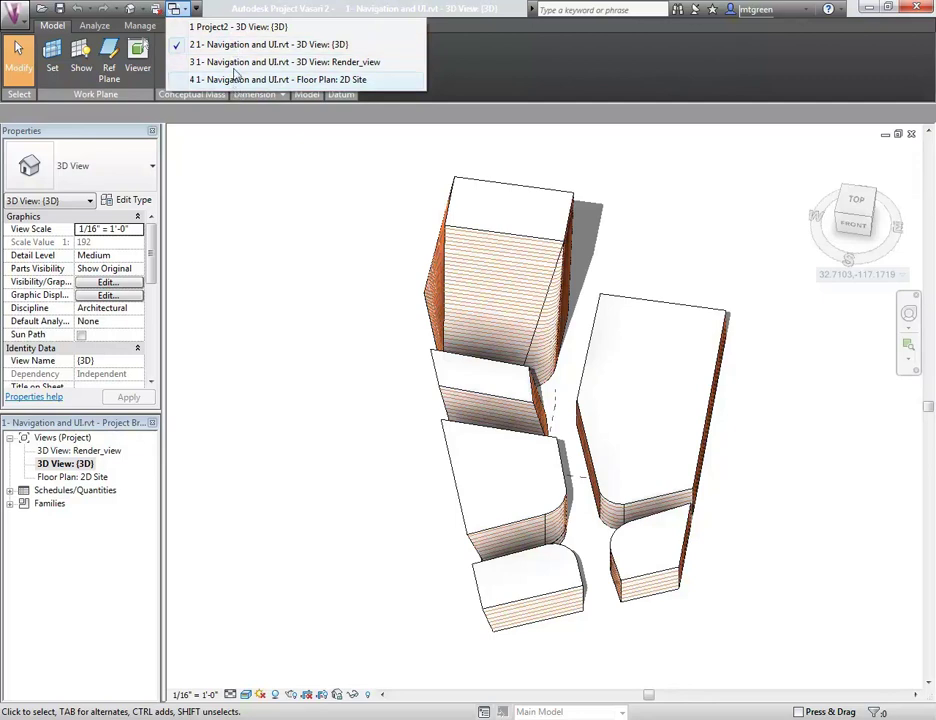
click(239, 29)
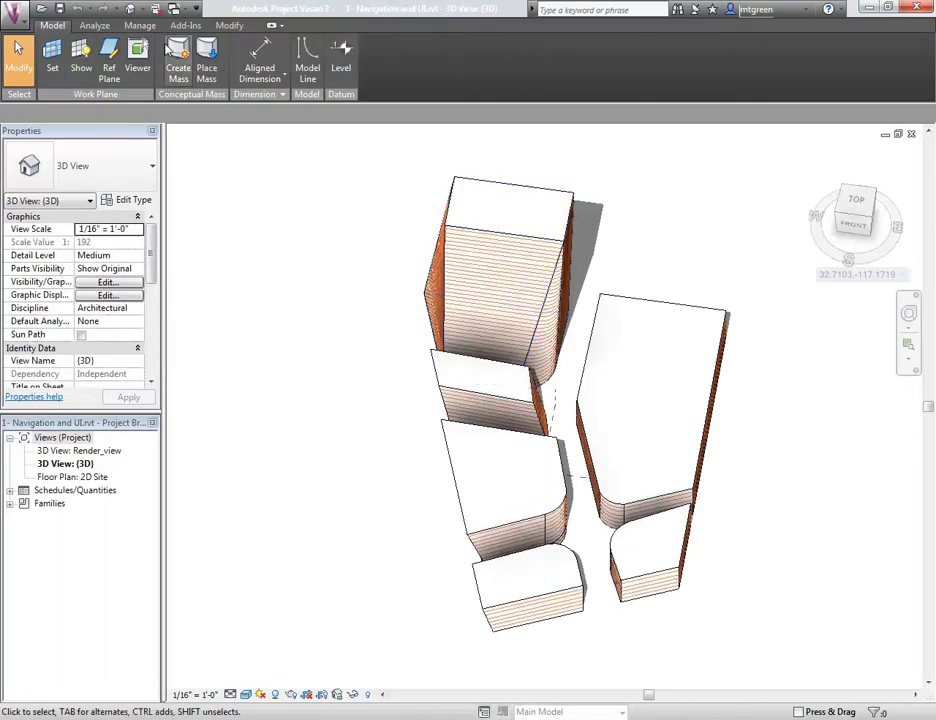
shift+middle_drag(372, 230, 384, 254)
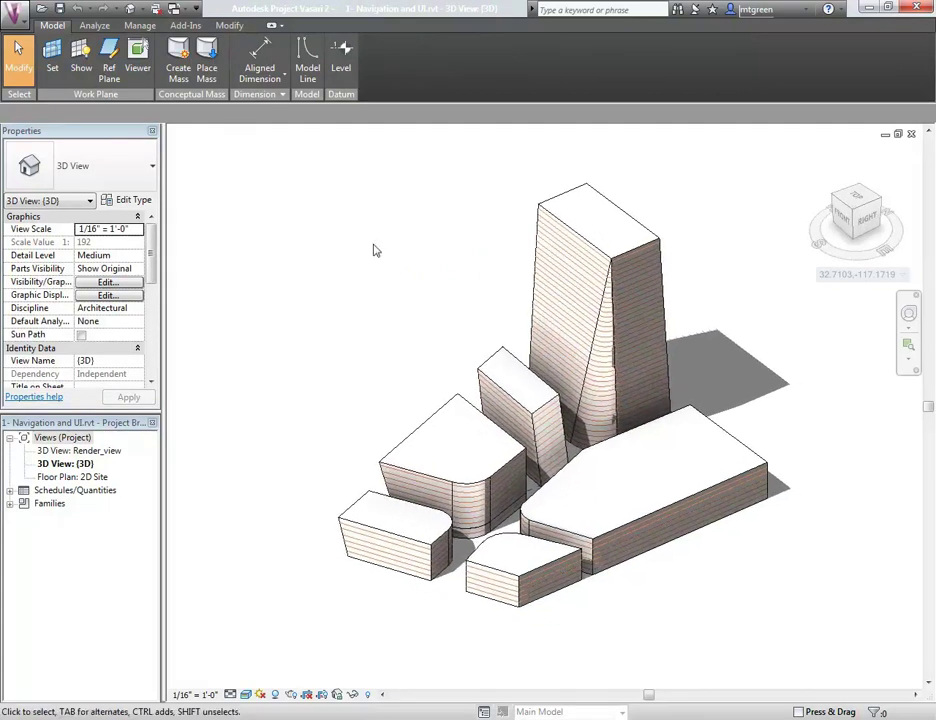